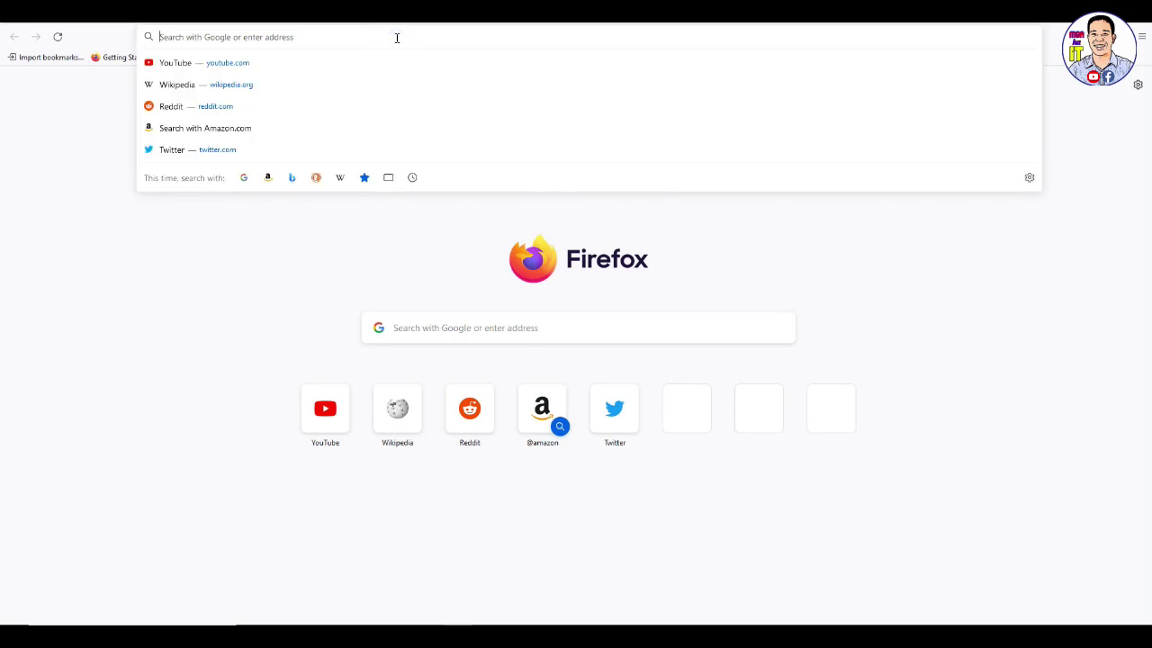
Search the web for 'lpb' and open the 'LPB Piso Wifi | Piso Wifi' site at lpbpisowifi.com
type("lpb")
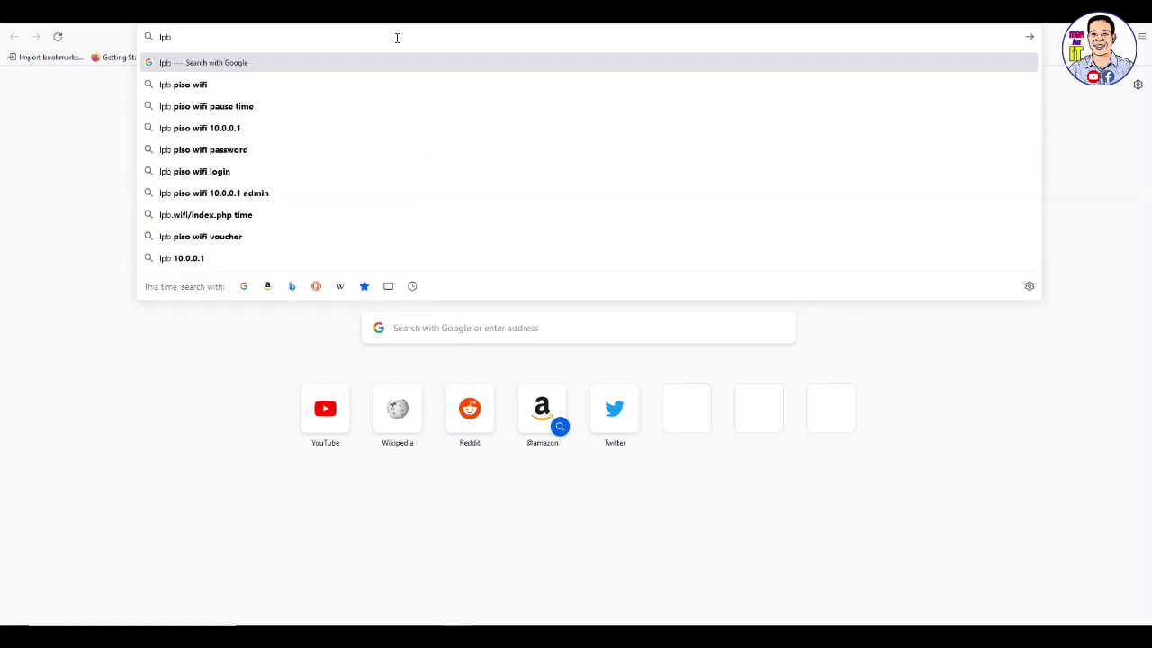
key("Return")
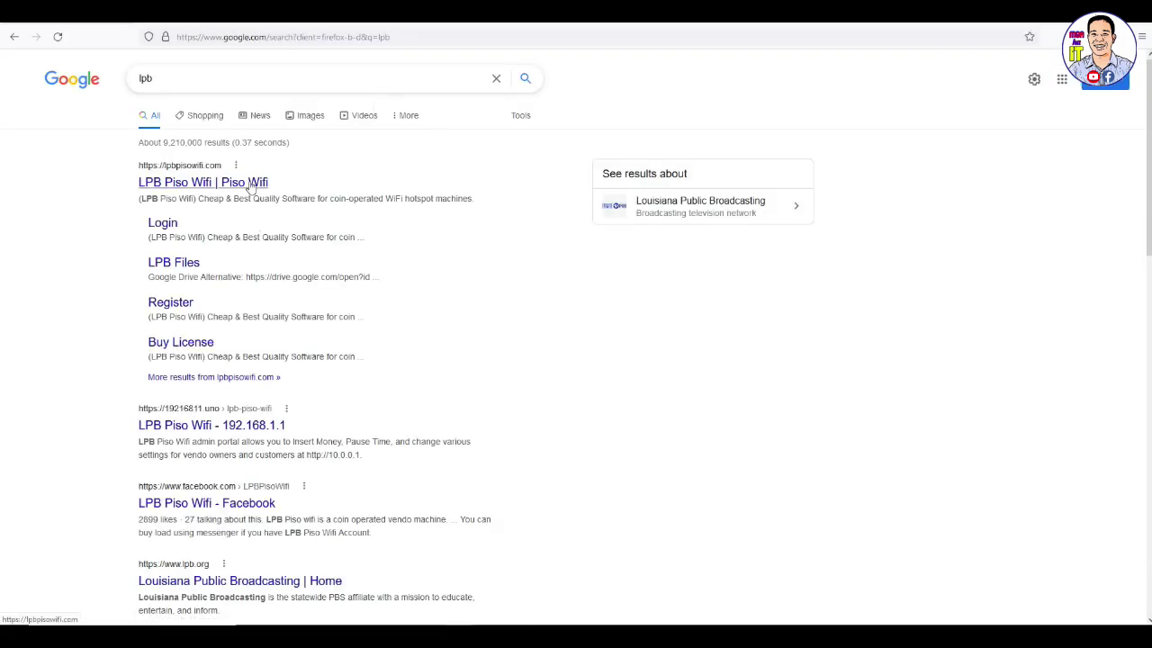
left_click(189, 183)
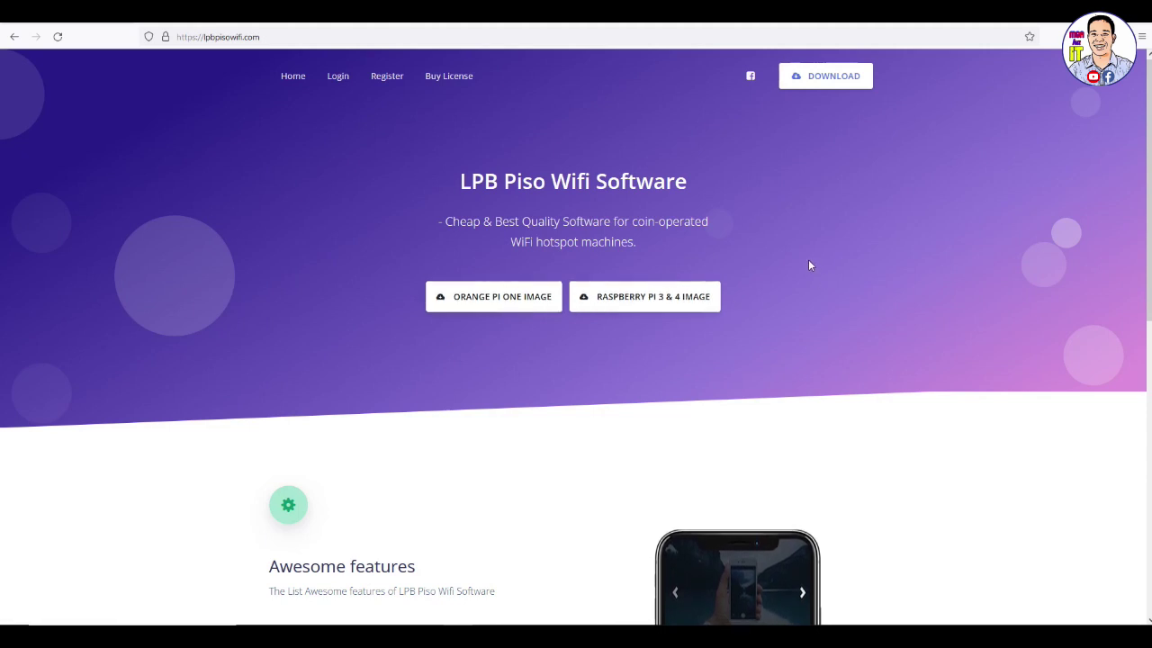
Open the Register sign-up form and dismiss Firefox's suggested-password popup
left_click(385, 78)
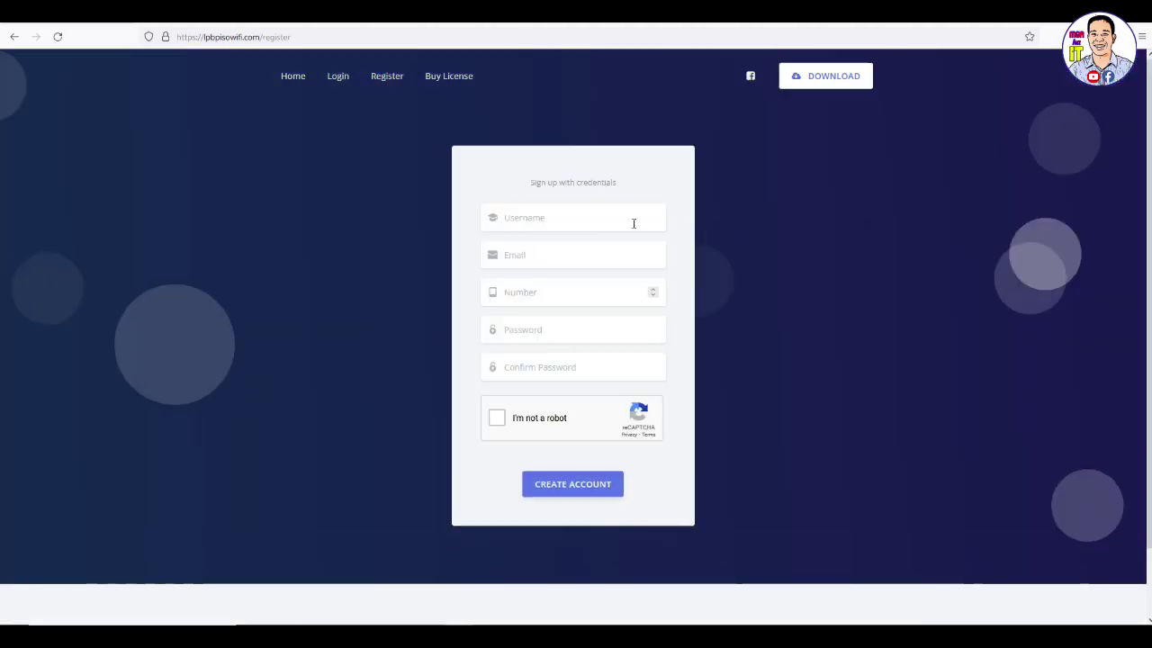
left_click(597, 252)
left_click(596, 292)
left_click(596, 329)
left_click(637, 369)
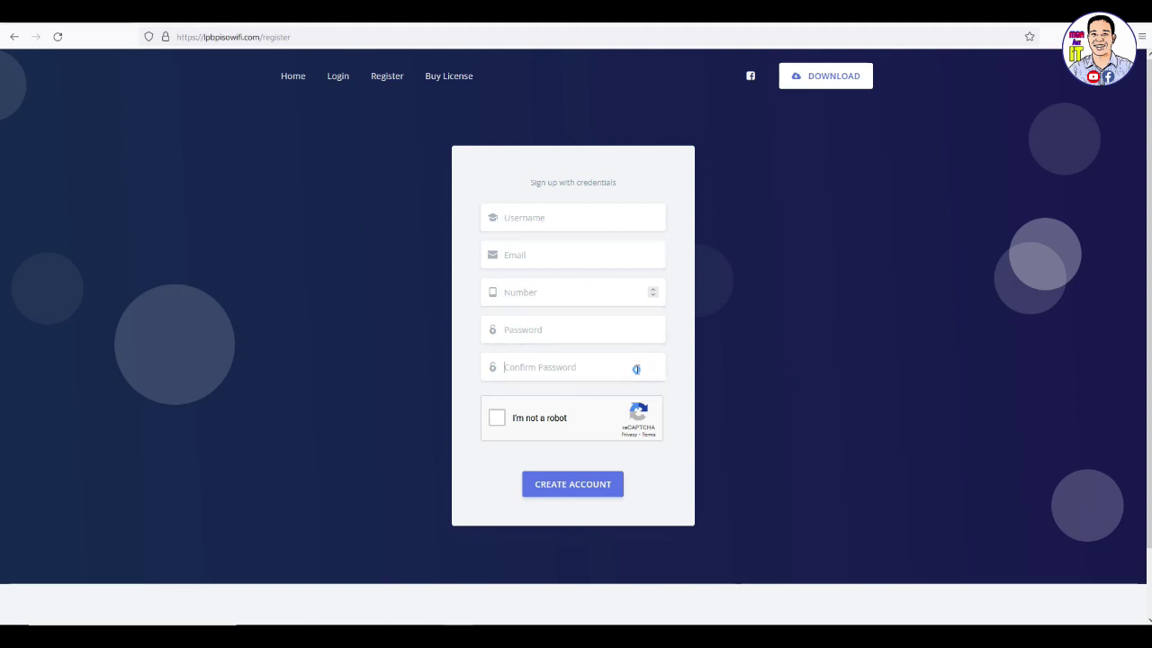
left_click(743, 340)
Fill in a username, the owner's e-mail address and mobile number
left_click(603, 216)
type("mgakait")
left_click(597, 258)
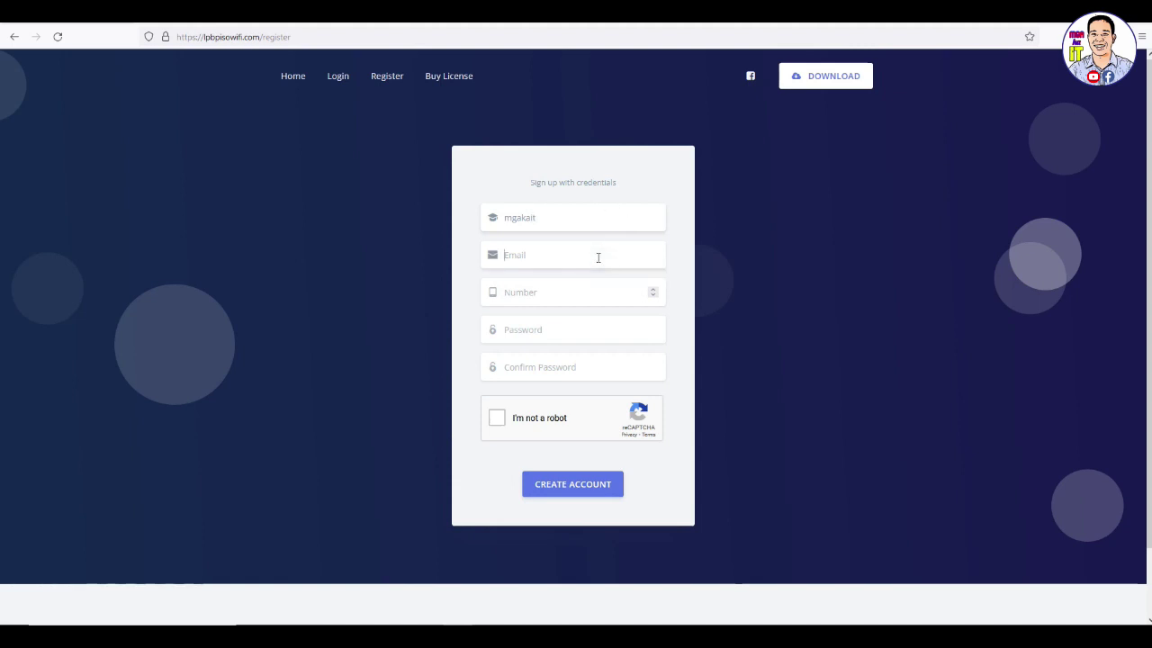
key("Tab")
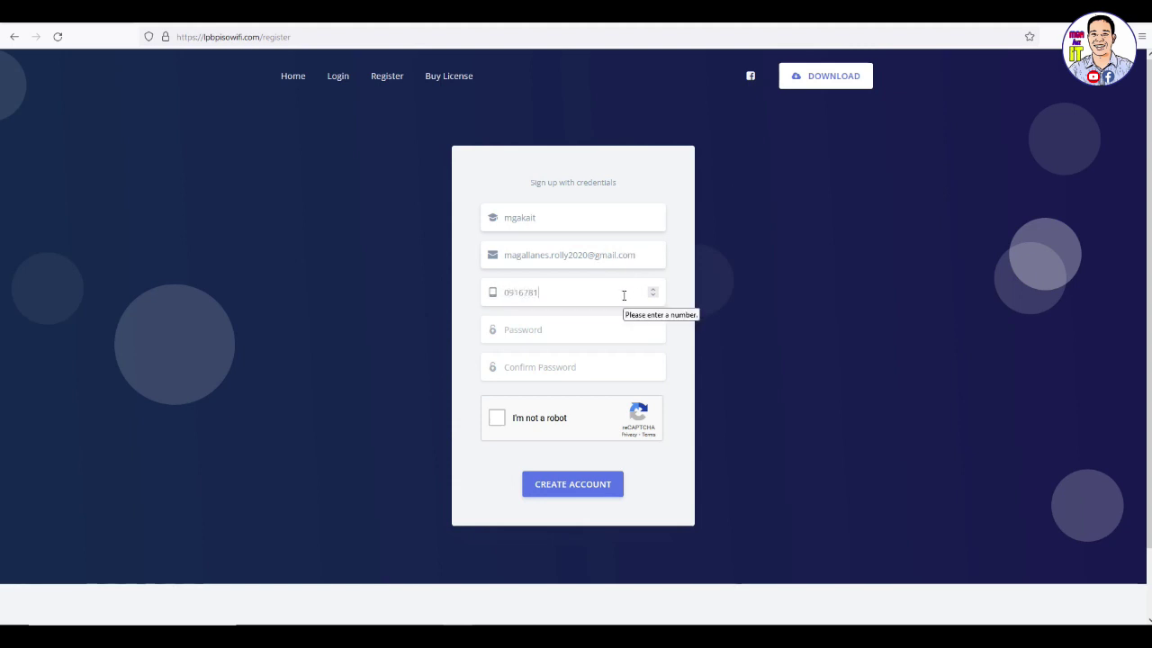
Enter the account password and repeat it in Confirm Password
left_click(588, 330)
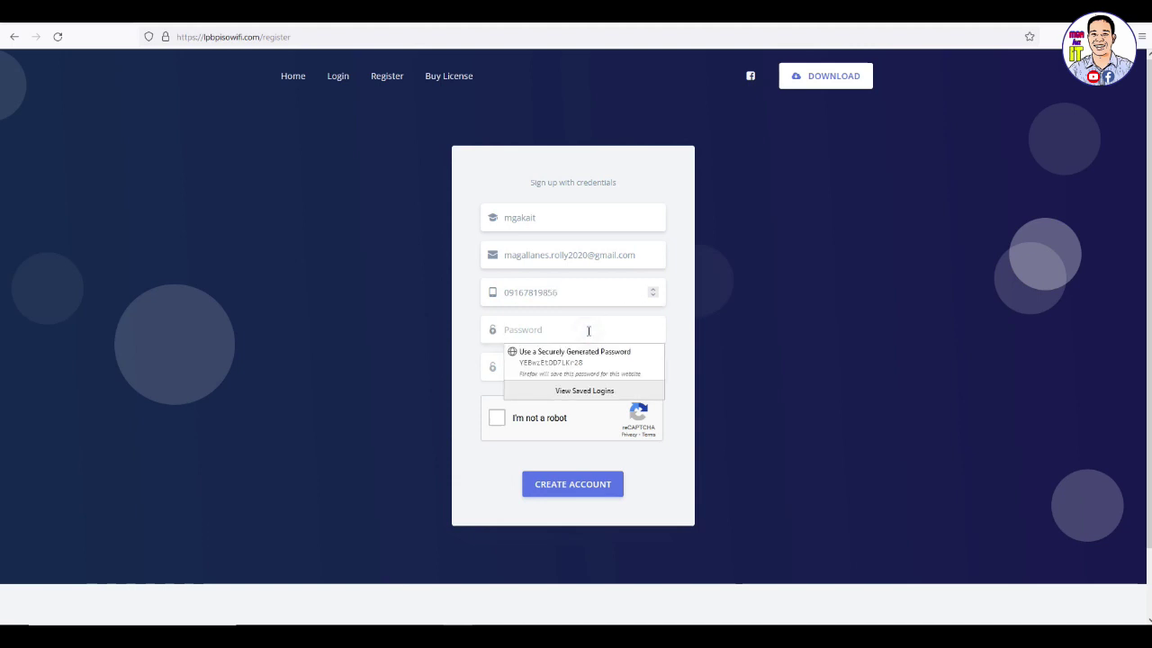
type("•••••••")
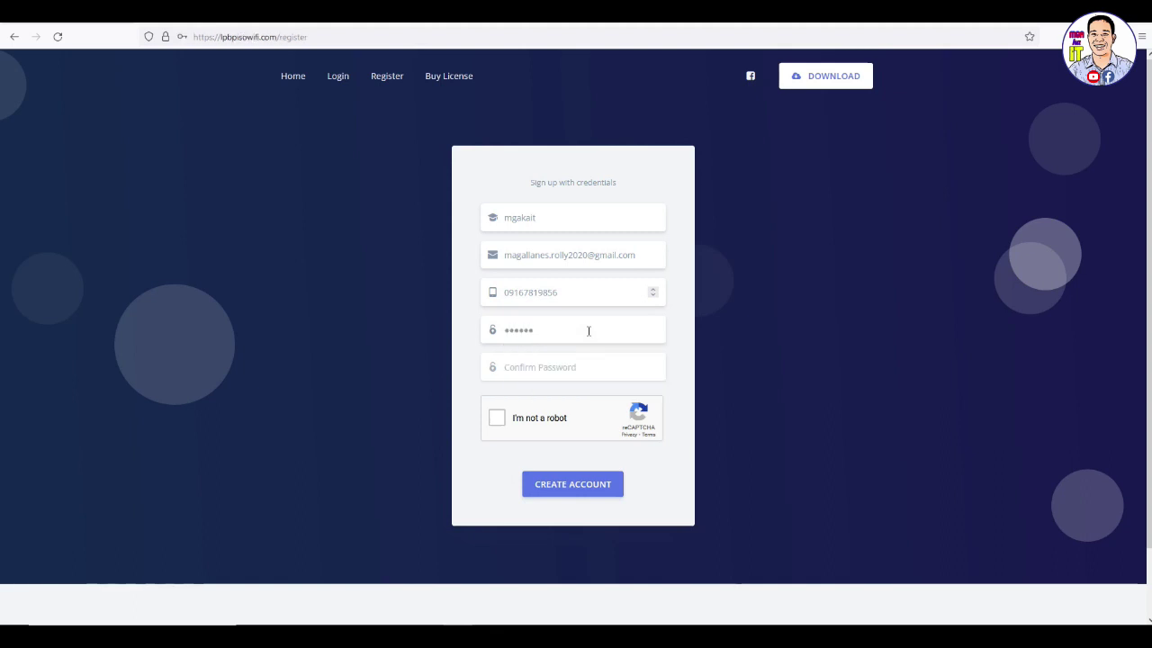
key("BackSpace")
key("BackSpace")
key("BackSpace")
key("BackSpace")
key("BackSpace")
key("BackSpace")
type("••••••••")
left_click(573, 377)
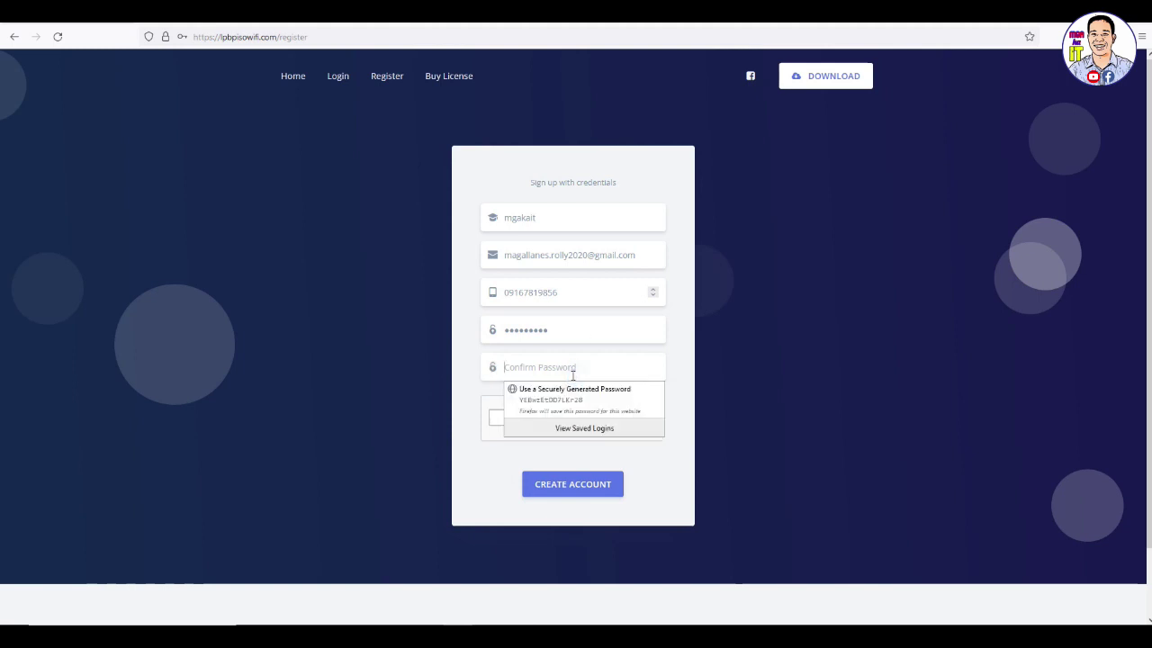
type("••••••••")
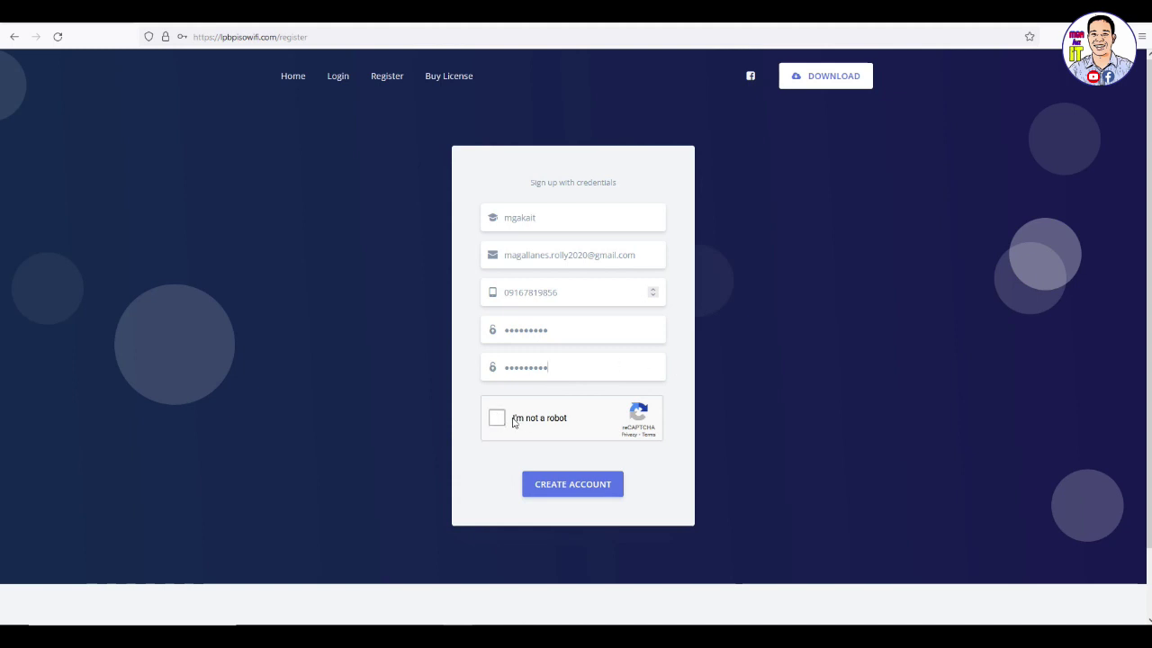
Tick 'I'm not a robot', submit Create Account, and decline saving the login in Firefox
left_click(497, 425)
left_click(582, 487)
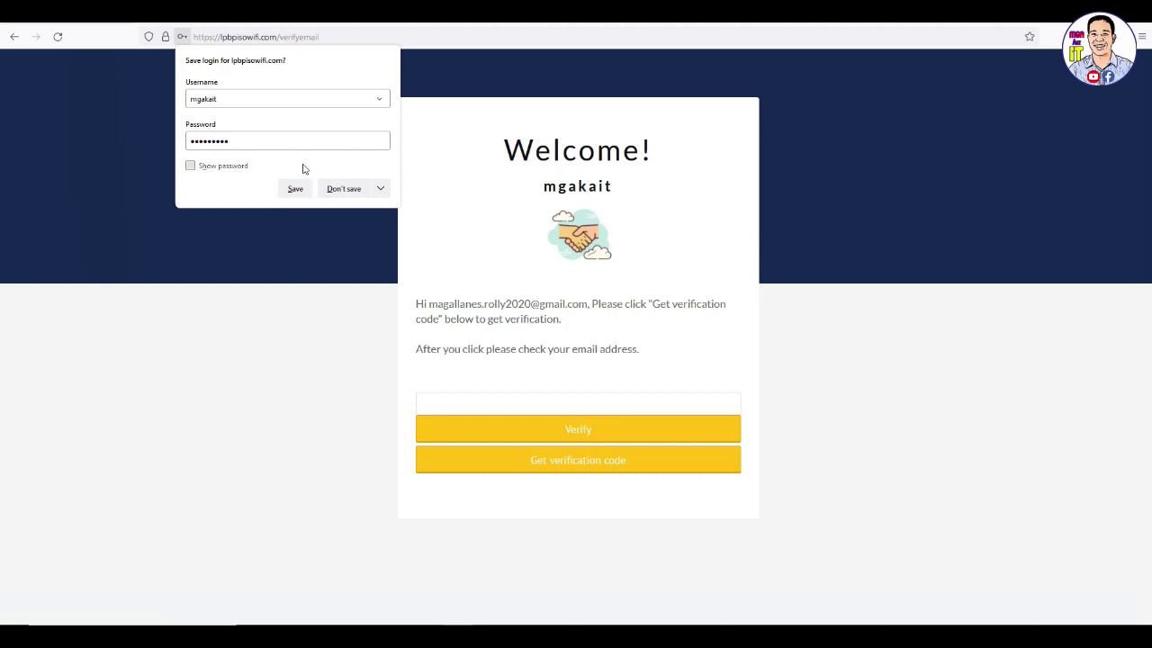
left_click(346, 190)
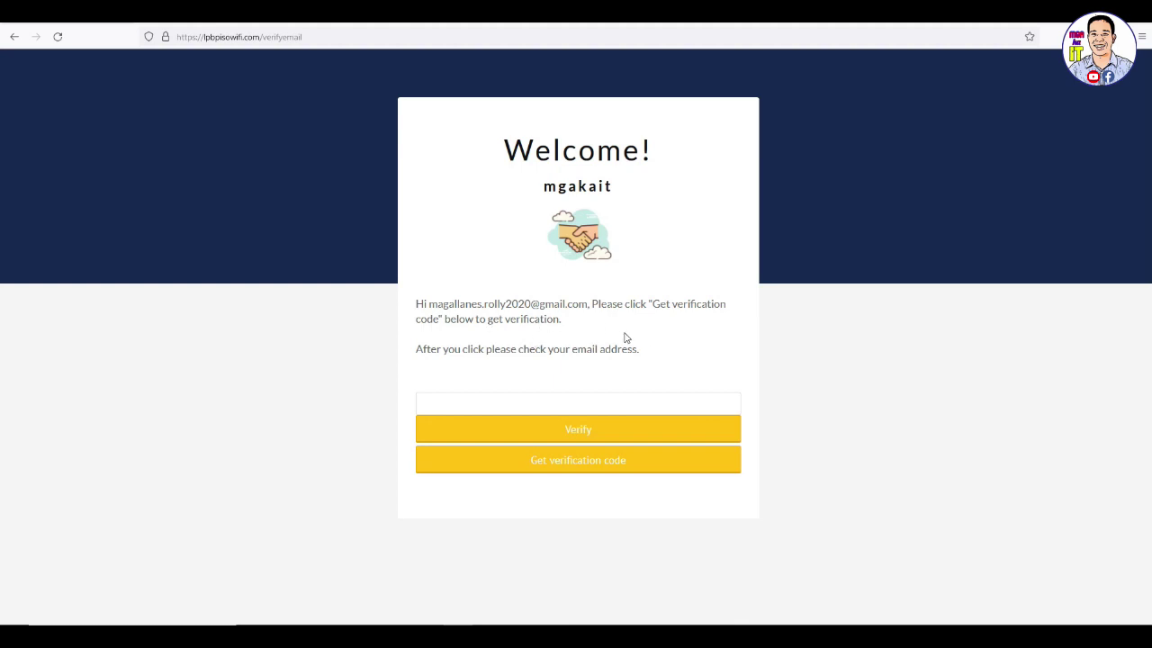
Request the e-mail verification code and open Gmail in a new tab
left_click(573, 469)
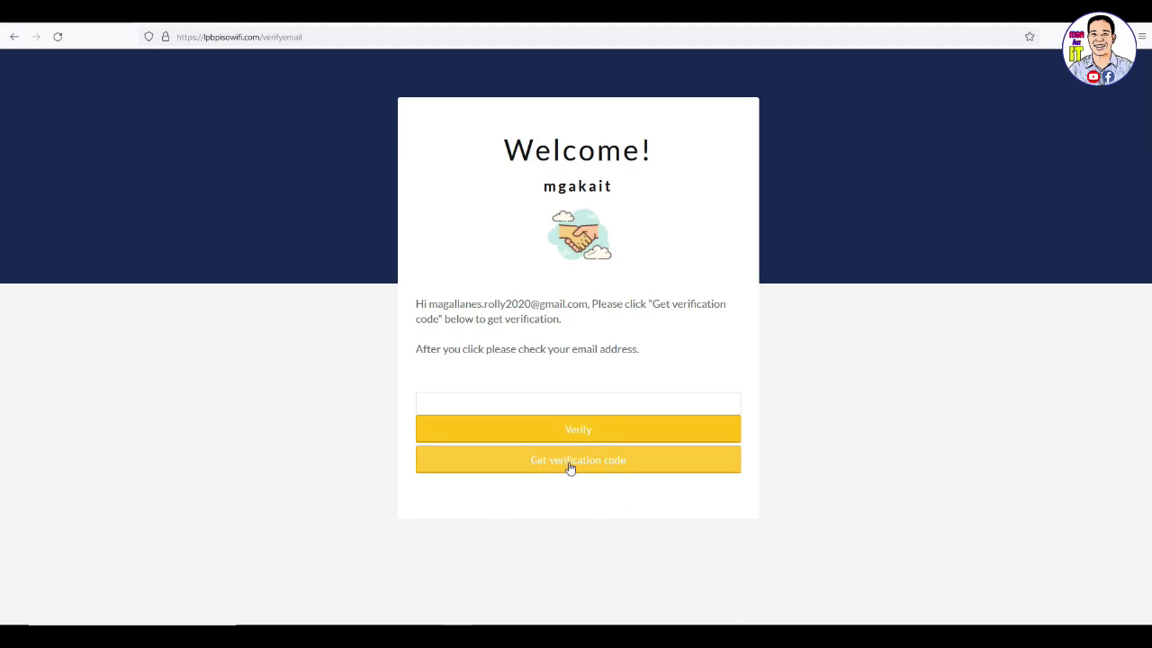
left_click(153, 20)
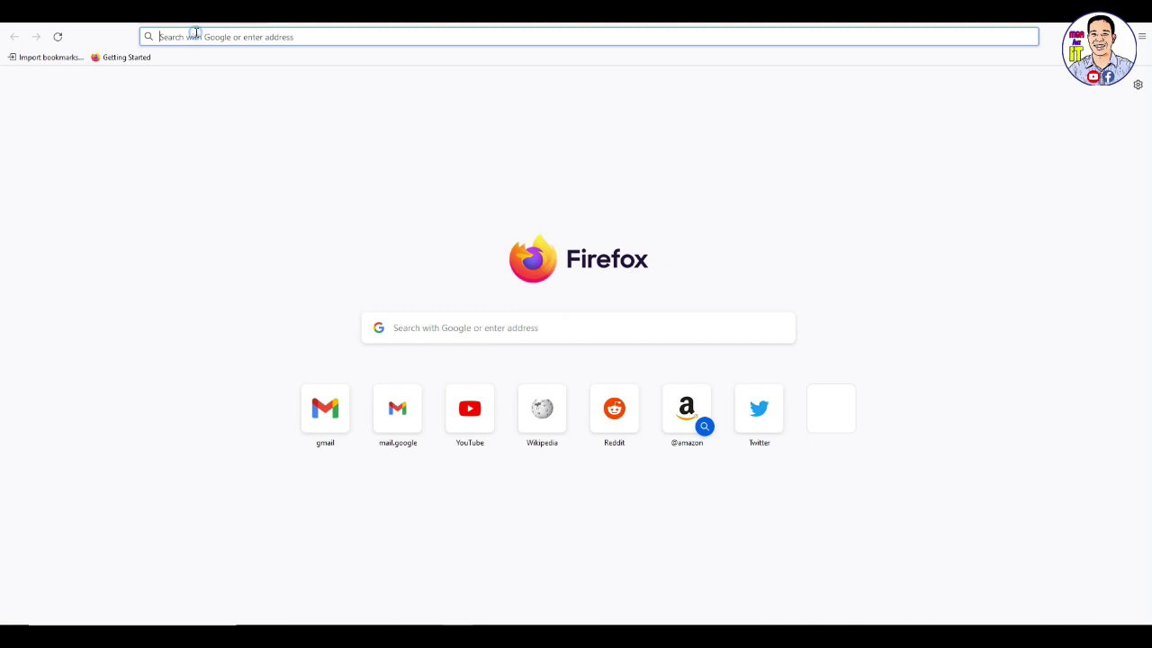
type("gmail.com/")
key("Return")
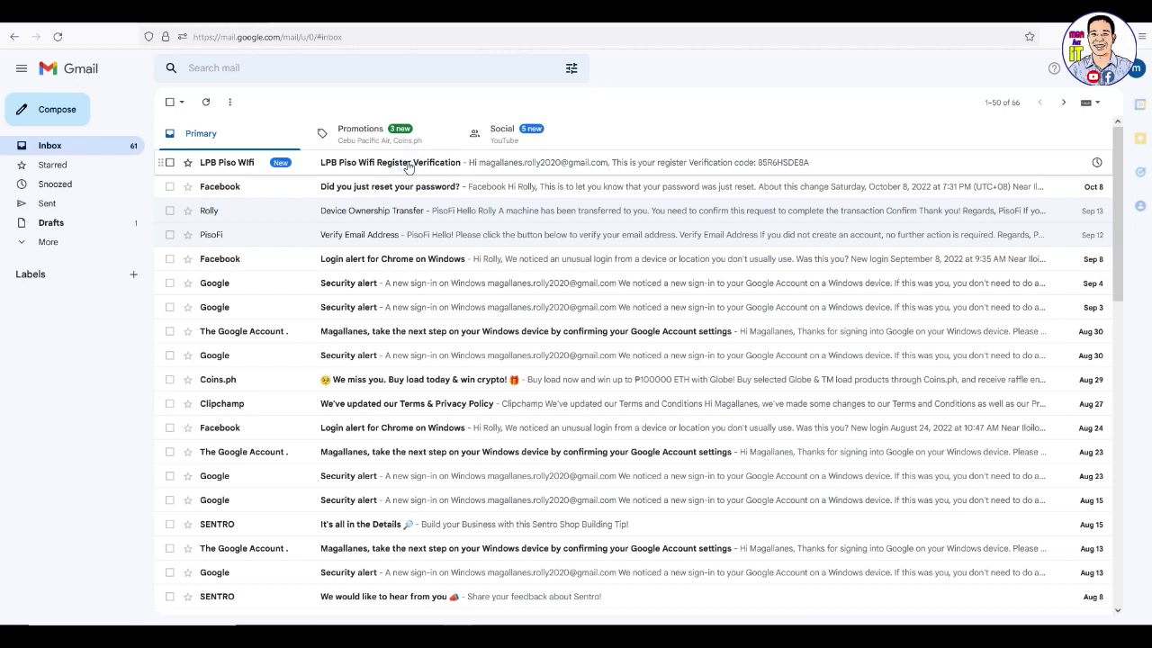
Copy the code from the LPB Piso Wifi verification e-mail and return to the verification page
left_click(628, 162)
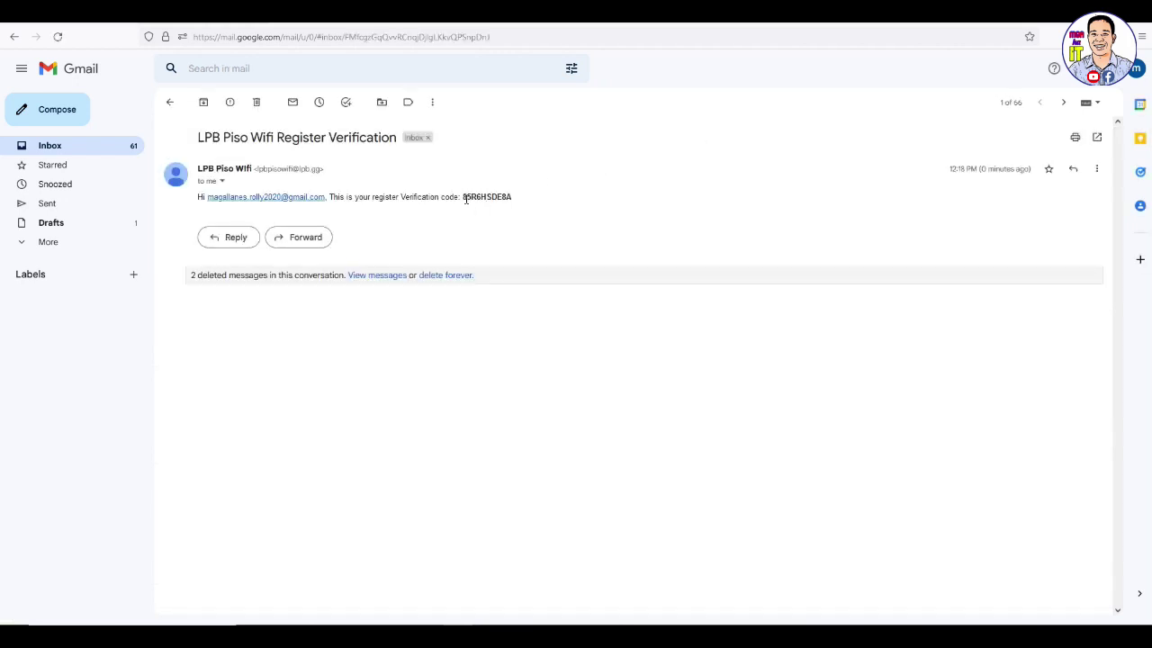
left_click_drag(463, 197, 512, 198)
right_click(500, 200)
left_click(530, 212)
key("ctrl+Tab")
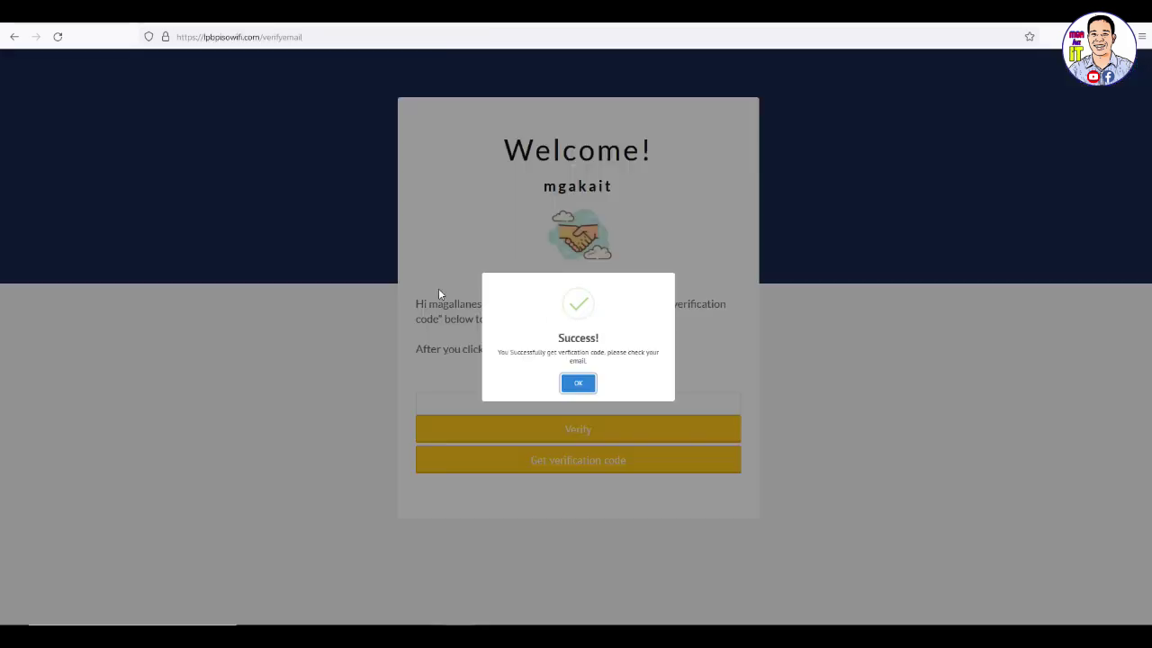
Paste the copied code into the verification field, verify it, and acknowledge the Congratulations message
left_click(578, 383)
left_click(577, 403)
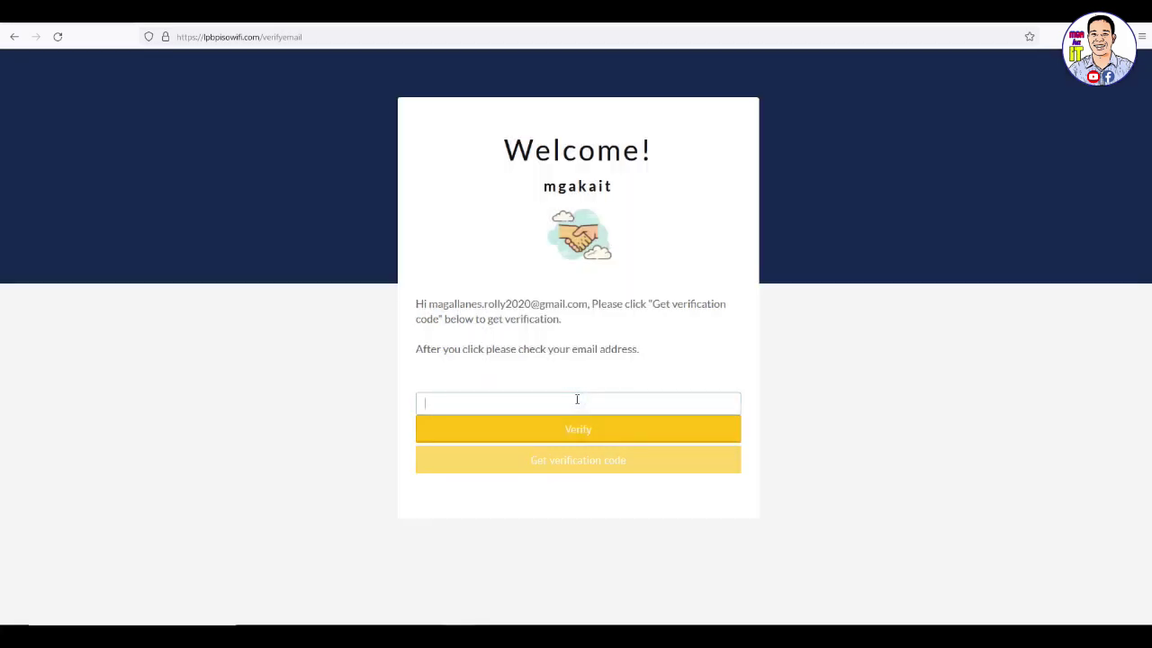
right_click(577, 405)
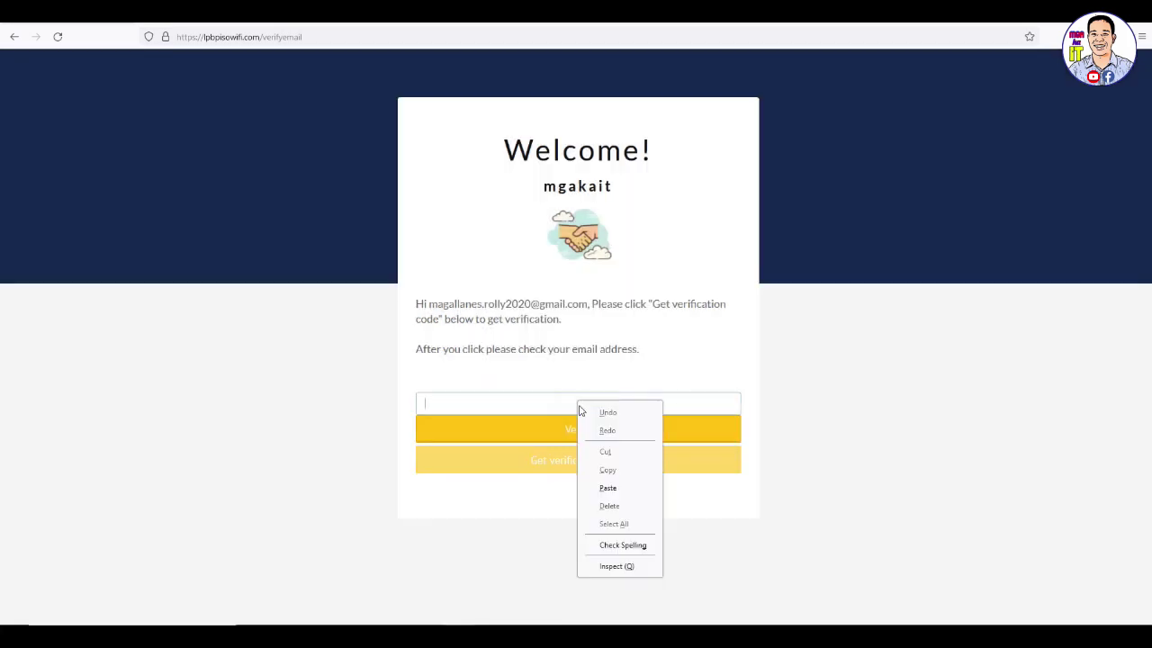
left_click(611, 491)
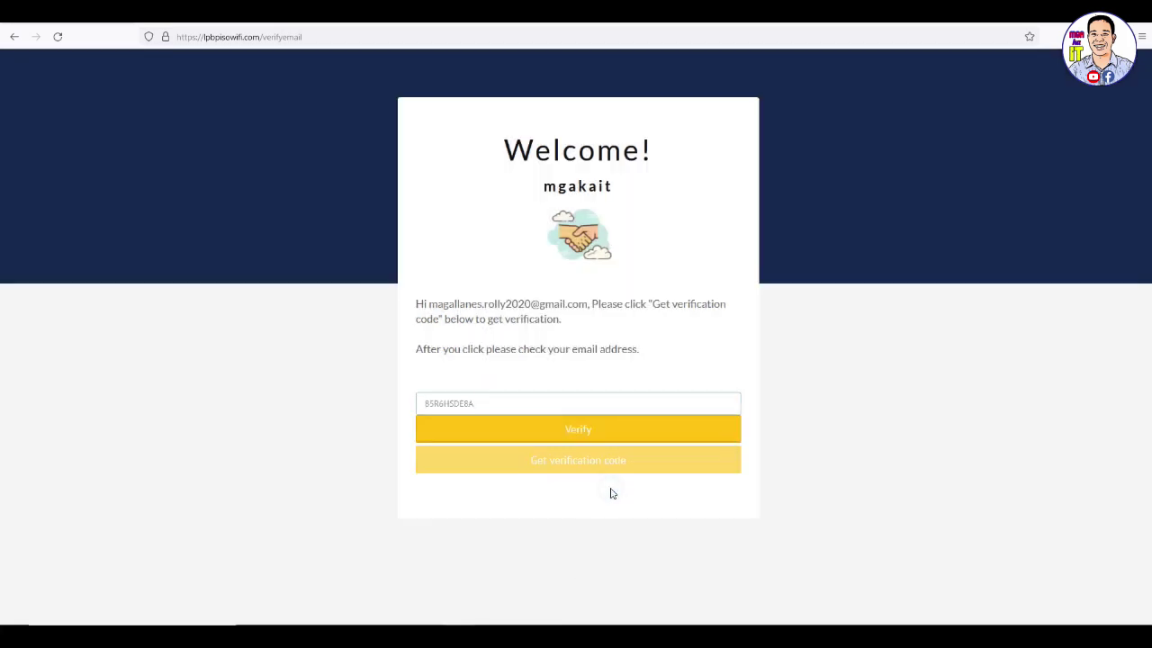
left_click(586, 430)
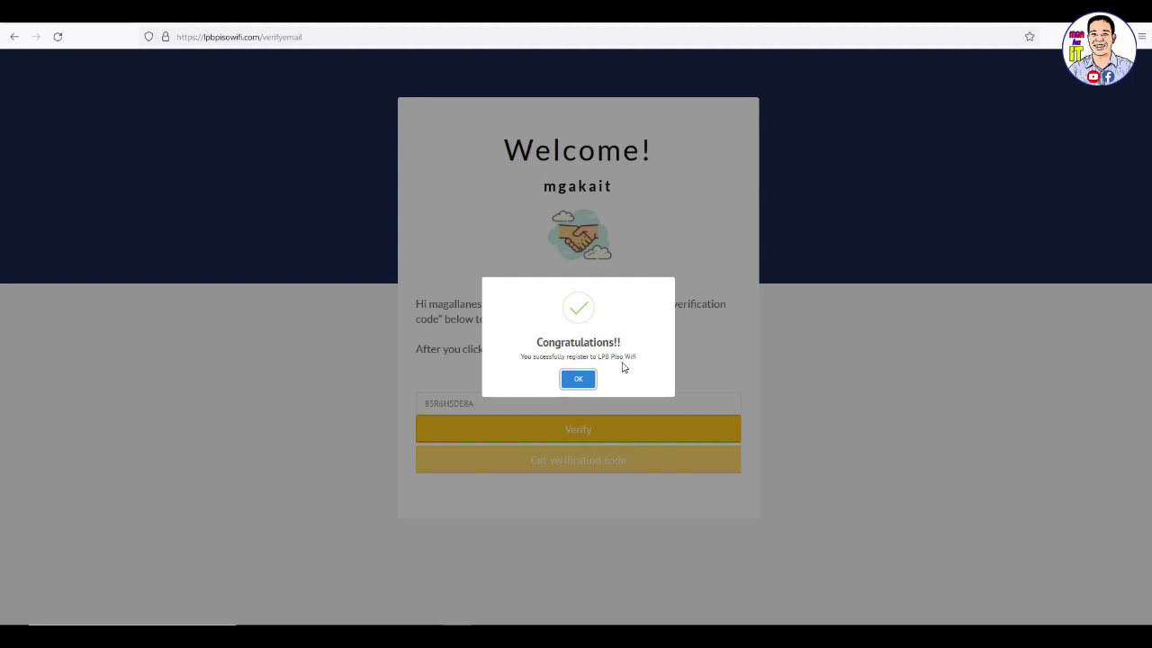
left_click(577, 380)
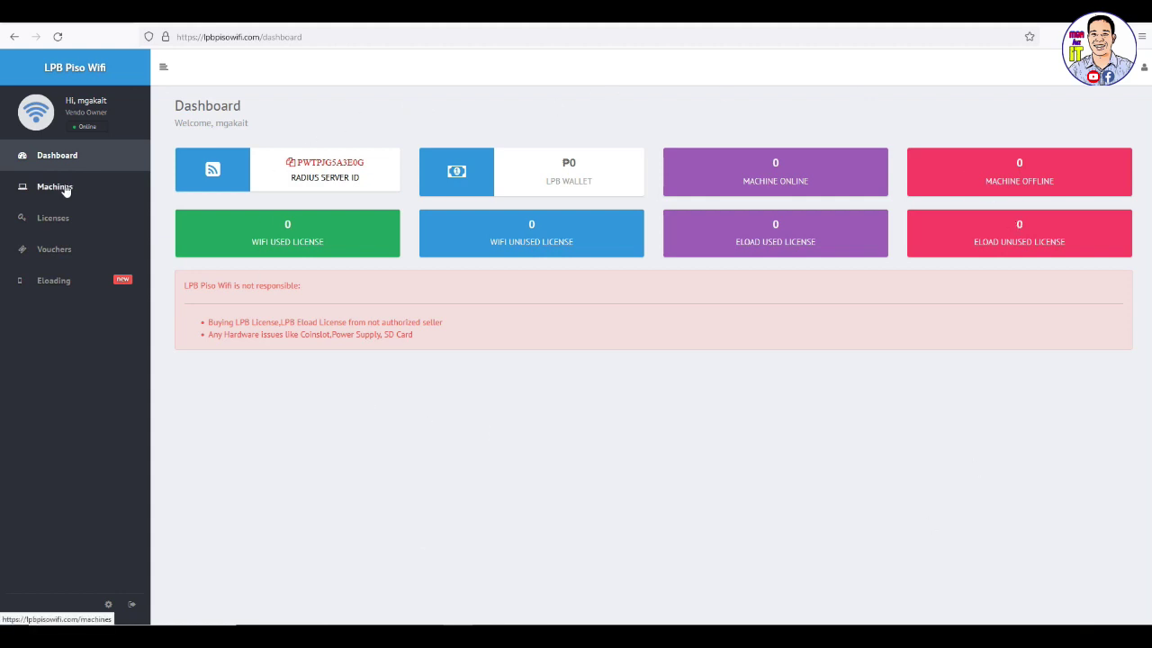
Check the empty Licenses and Machines pages, then return to the Dashboard
left_click(62, 224)
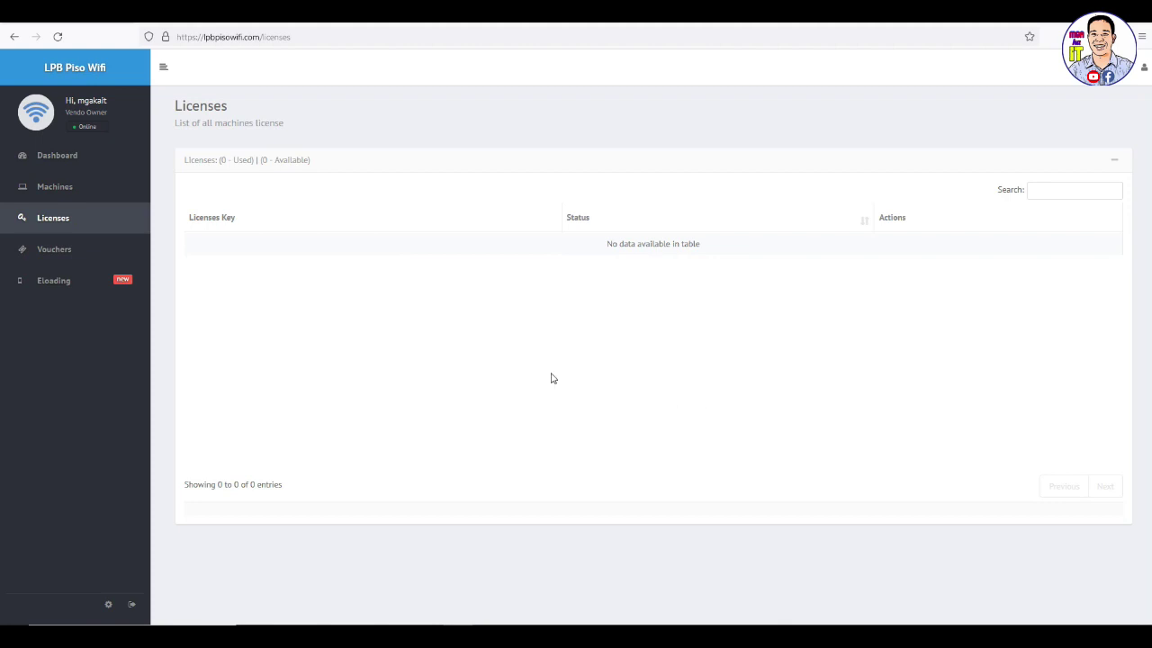
left_click(67, 190)
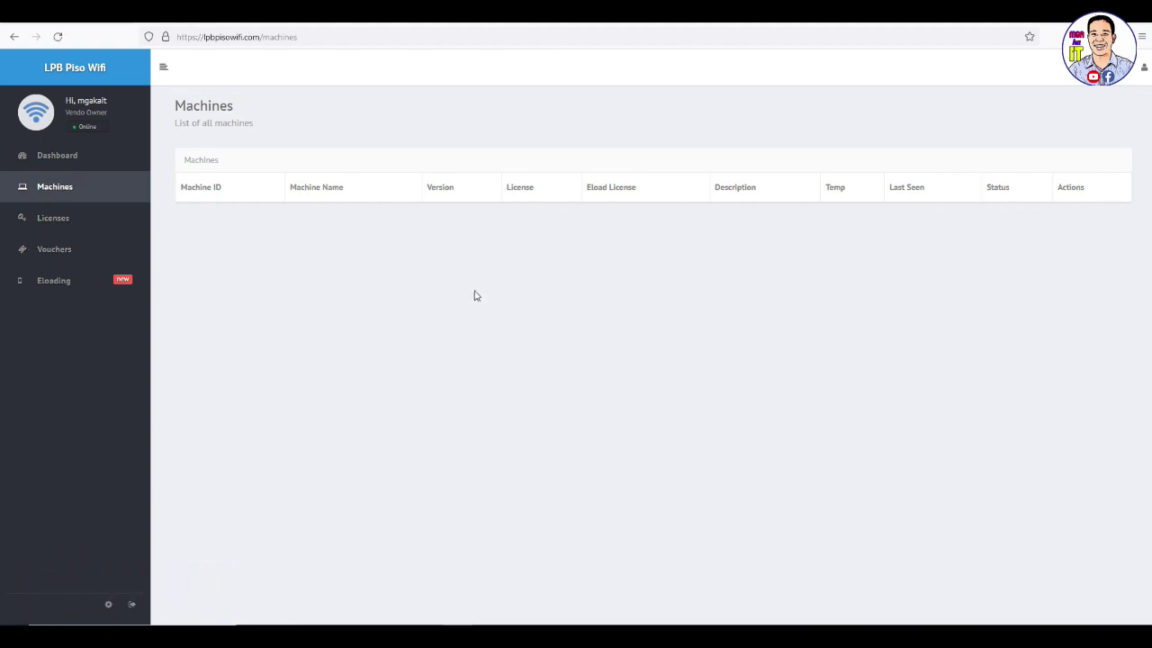
left_click(79, 155)
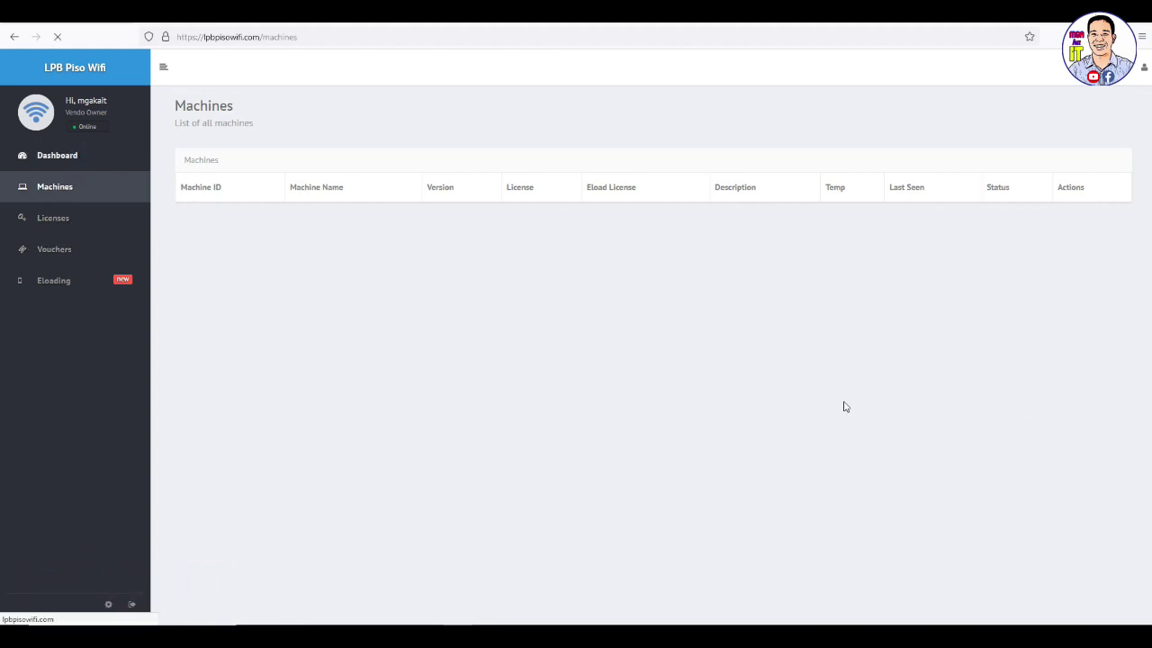